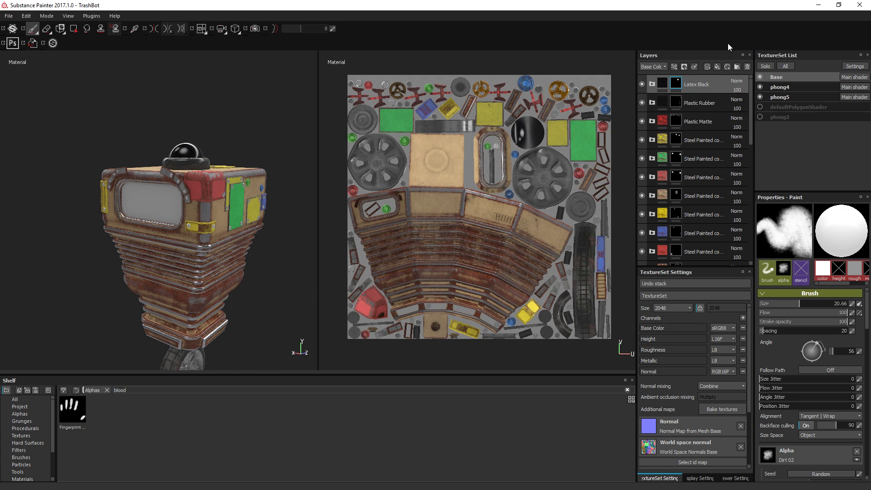
Step: Add a fill layer above the Latex Black folder and give it a black mask
click(716, 66)
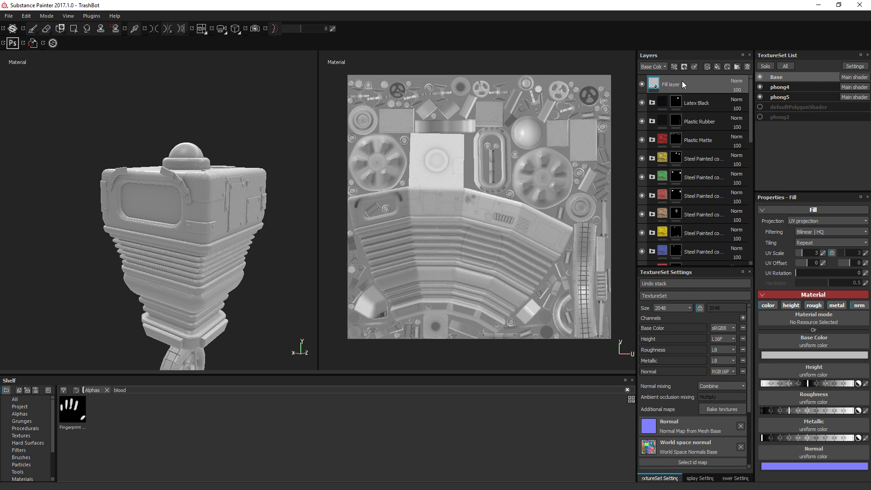
right_click(682, 81)
click(691, 96)
Step: Show the shelf's alphas and preview Arrow Loop and Arrow Simple as brush shapes on the robot model
click(29, 412)
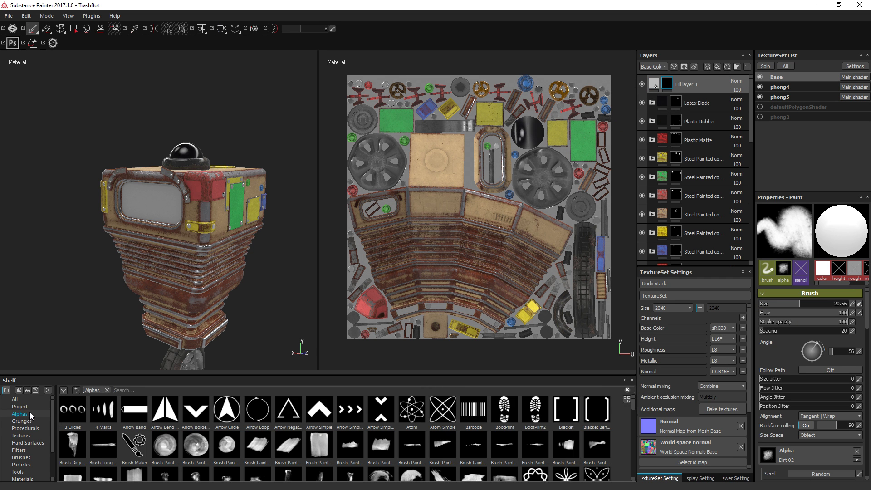
click(256, 412)
mouse_move(255, 318)
alt+mouse_down()
mouse_move(242, 200)
mouse_move(221, 196)
alt+mouse_up()
alt+drag(213, 161, 217, 267)
scroll(220, 173, up, 3)
click(319, 410)
mouse_move(164, 227)
alt+mouse_down()
mouse_move(129, 252)
mouse_move(191, 166)
alt+mouse_up()
alt+drag(204, 297, 194, 331)
Step: Browse the alphas to the bolt shapes, load Eat3d_Bolt_Alpha_60 into the brush and preview it on the robot's side
scroll(358, 440, down, 10)
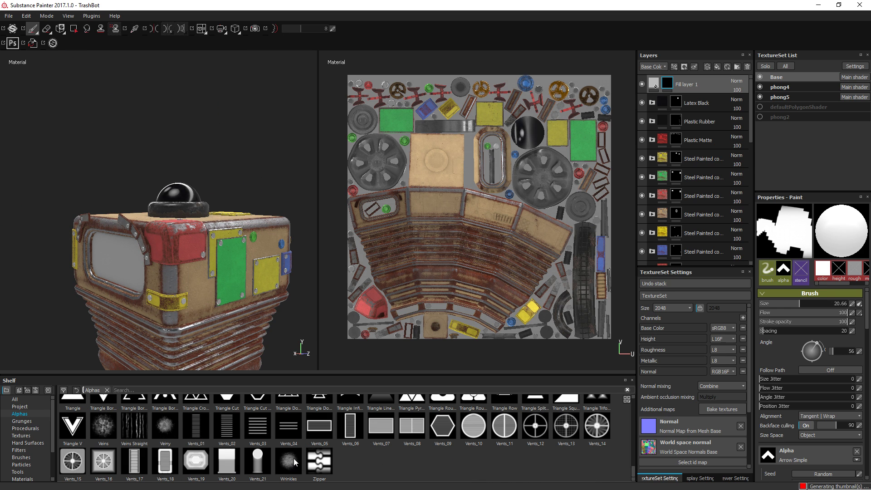
scroll(294, 459, up, 10)
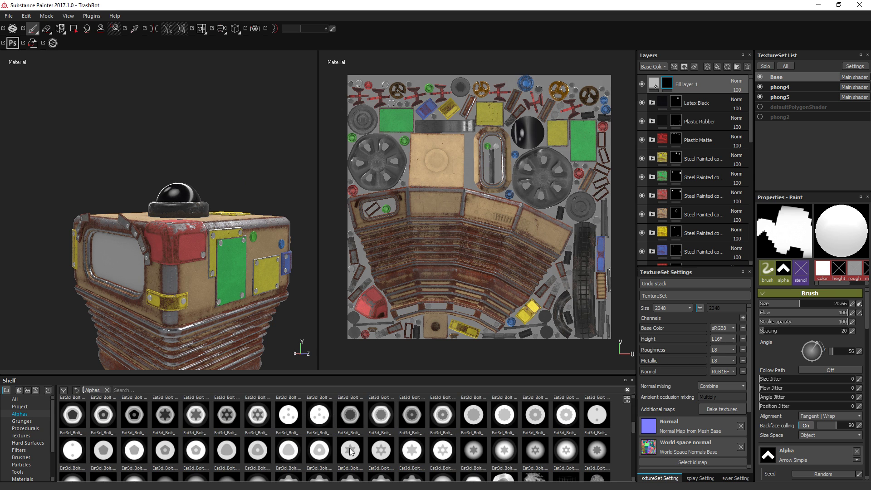
click(319, 415)
alt+drag(258, 343, 218, 335)
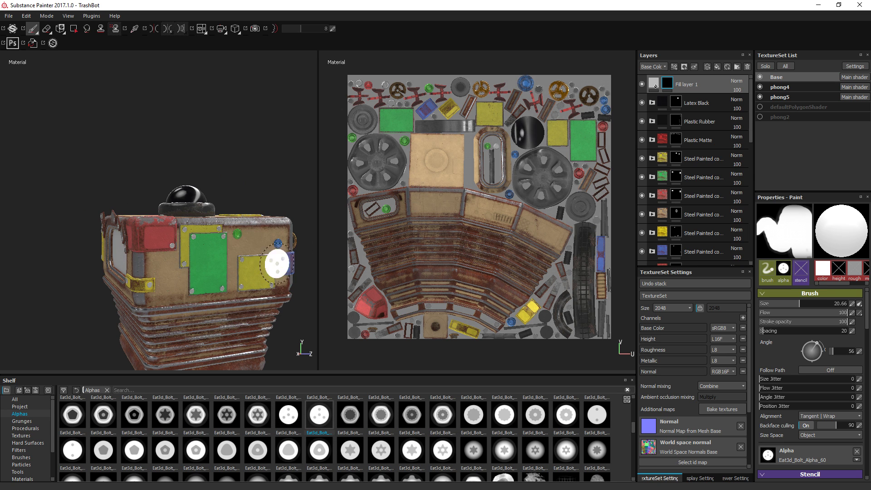
alt+drag(224, 244, 245, 245)
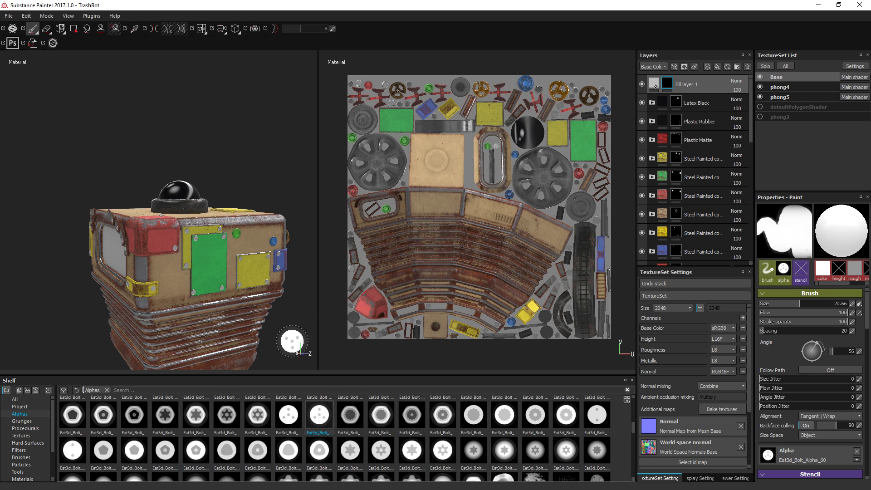
mouse_move(292, 342)
alt+mouse_down()
mouse_move(290, 278)
mouse_move(271, 241)
mouse_move(290, 260)
alt+mouse_up()
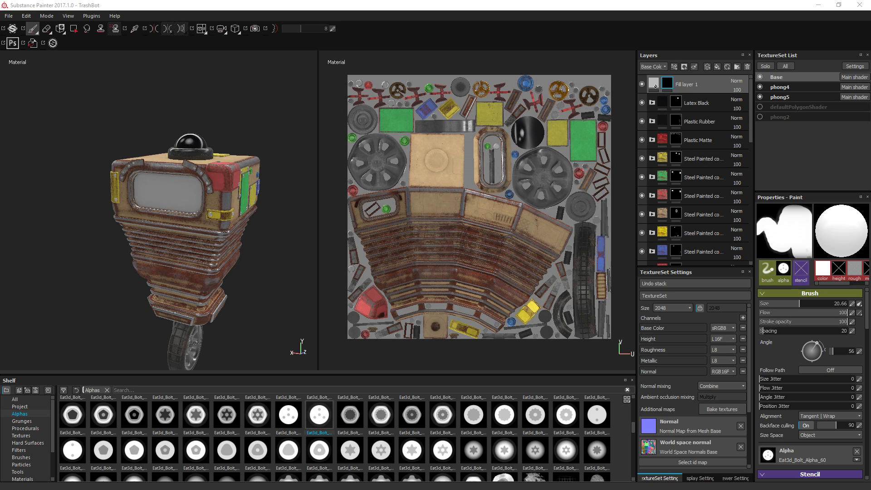
Step: Switch to the browser's image search results and copy the large black paint splatter image
drag(870, 172, 672, 6)
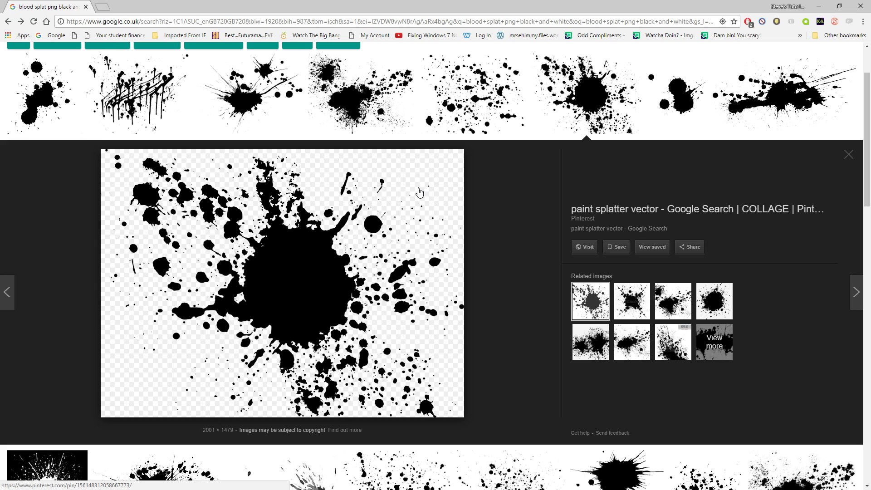
right_click(323, 250)
click(377, 347)
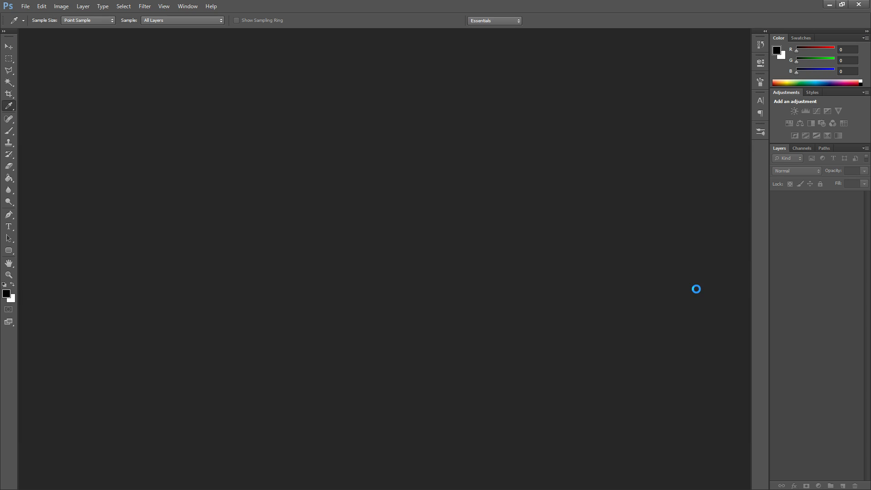
Step: Create a new transparent grayscale document in Photoshop, 1024 by 1024 pixels
click(26, 7)
click(34, 15)
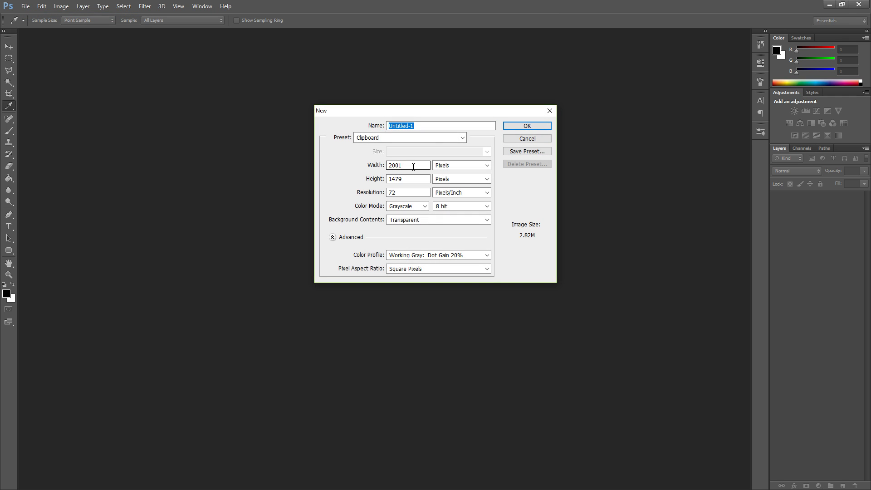
text(1024)
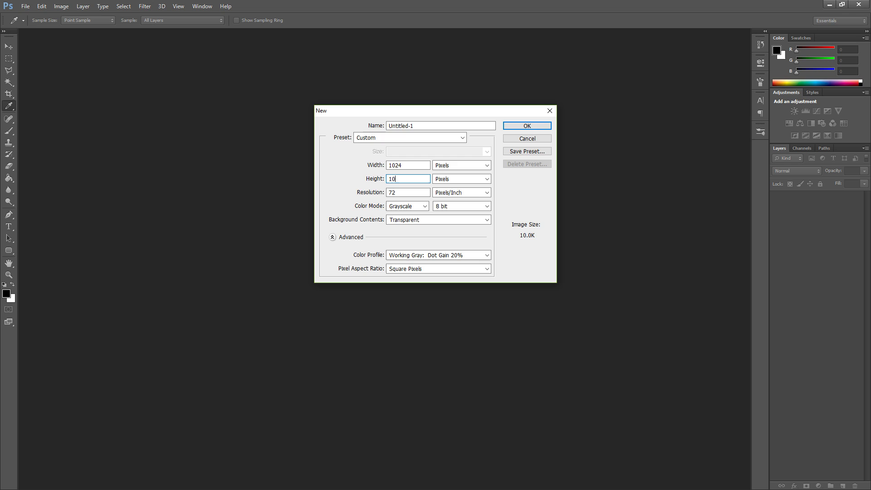
key(Return)
alt+scroll(372, 190, down, 3)
key(alt+BackSpace)
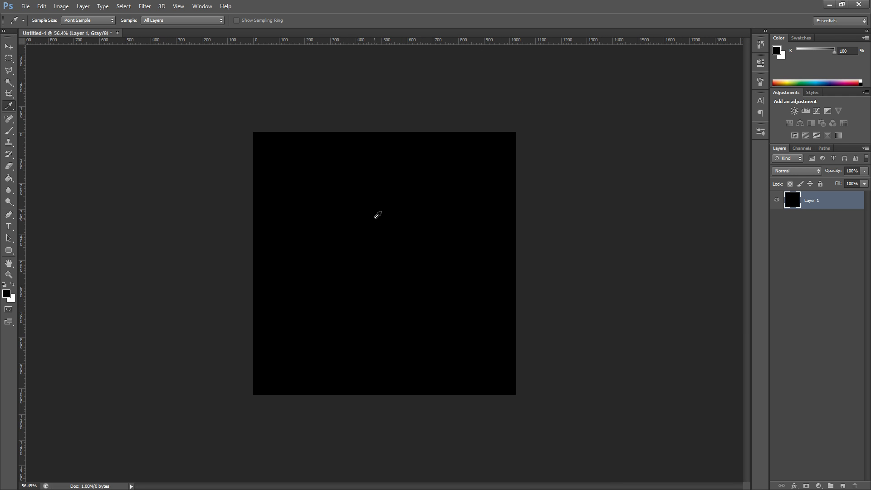
key(ctrl+z)
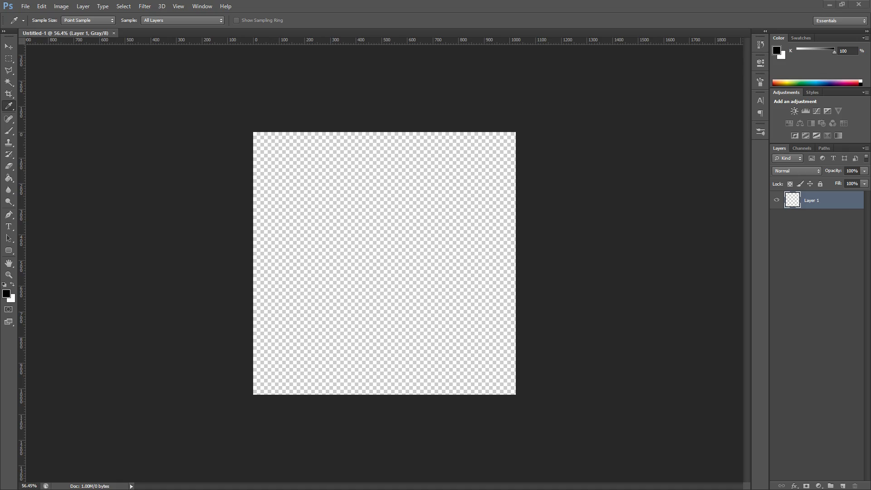
Step: Return to the browser, uncover the desktop behind it and save the splatter image onto the desktop
key(alt+Tab)
drag(570, 4, 573, 67)
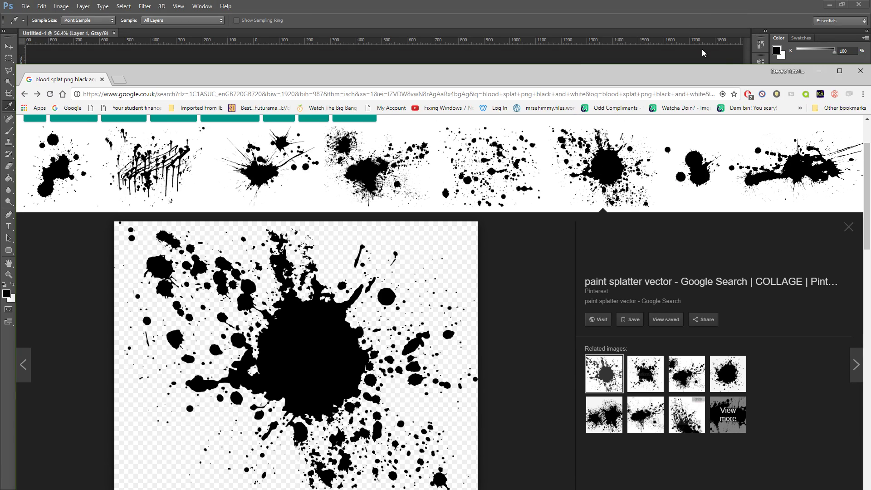
click(830, 4)
click(819, 3)
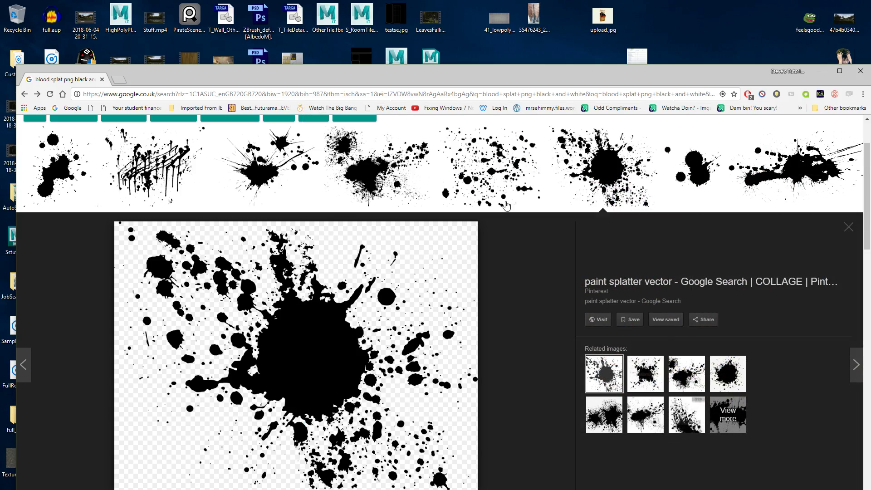
drag(507, 206, 707, 55)
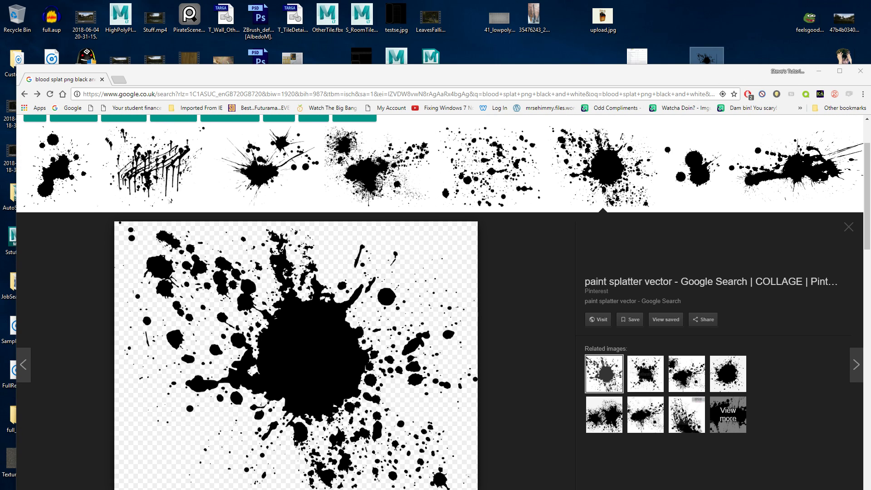
Step: Place the splatter image from the desktop into the blank Photoshop document at its fitted size
key(alt+Tab)
drag(675, 4, 660, 104)
drag(619, 79, 612, 0)
click(823, 5)
double_click(421, 109)
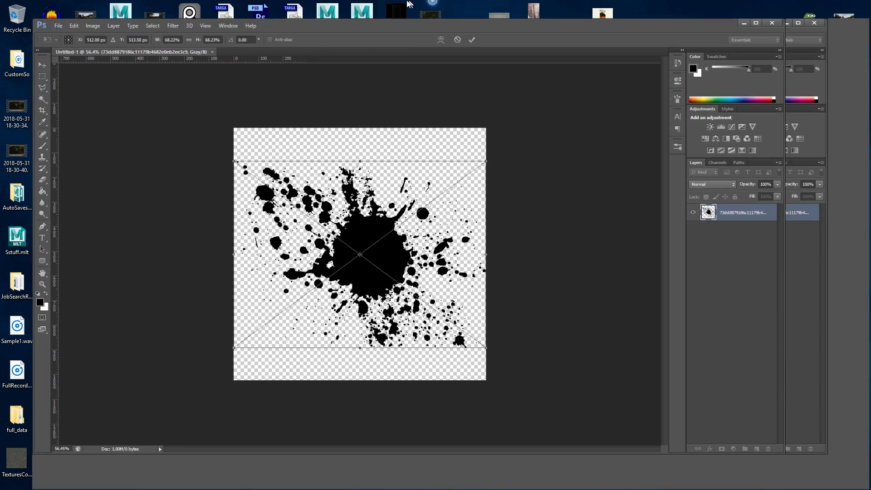
key(Return)
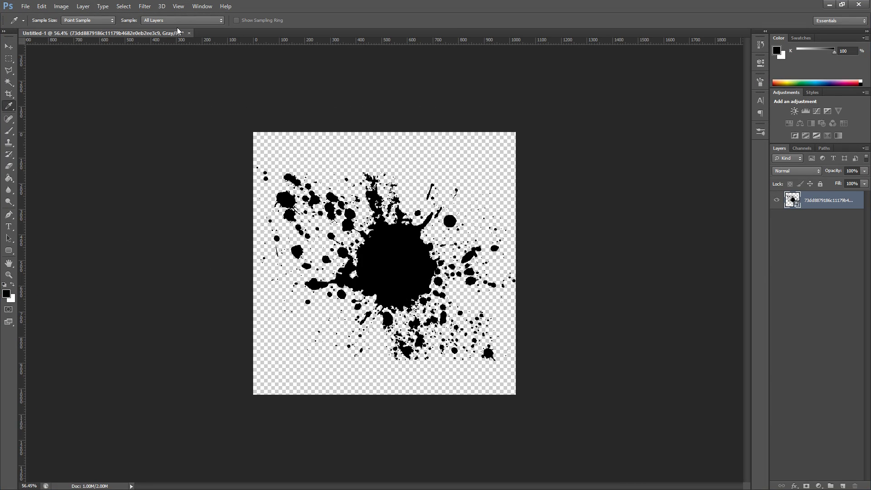
Step: Rasterize the splatter smart object and invert it from black to white
click(8, 132)
click(236, 148)
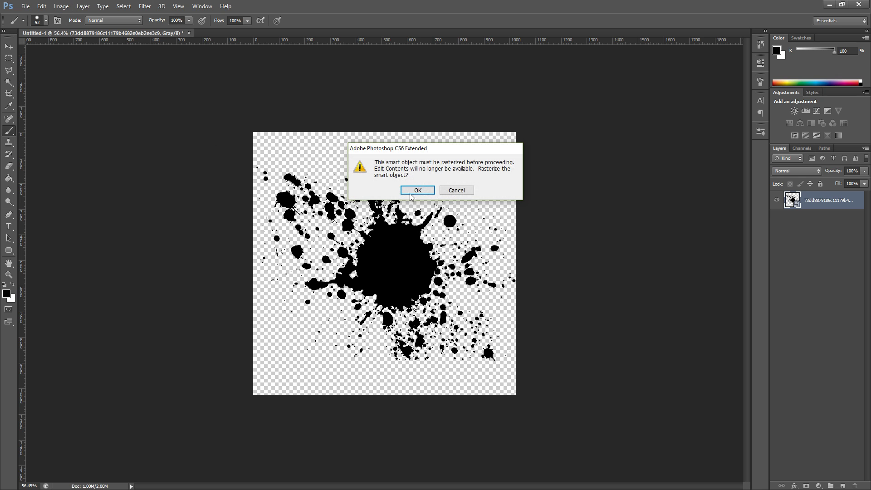
click(414, 188)
click(61, 6)
mouse_move(90, 29)
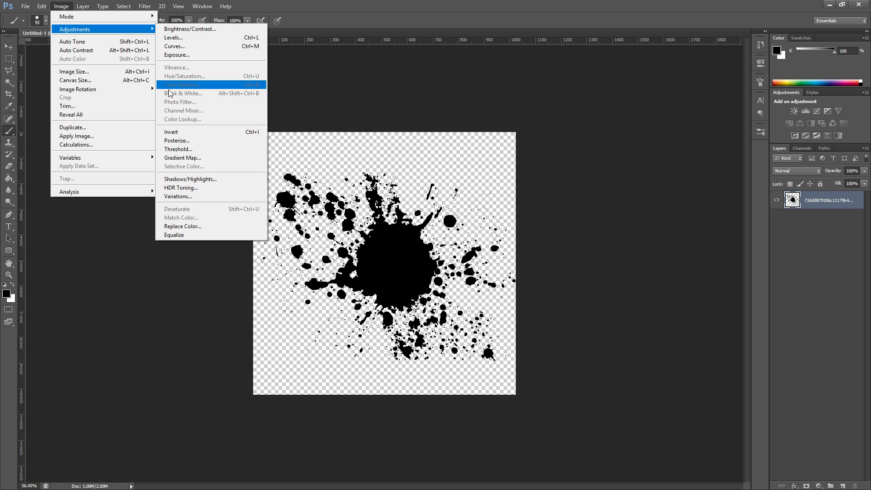
click(182, 131)
Step: Add a new layer beneath the splatter and fill it with black using the Paint Bucket
click(844, 486)
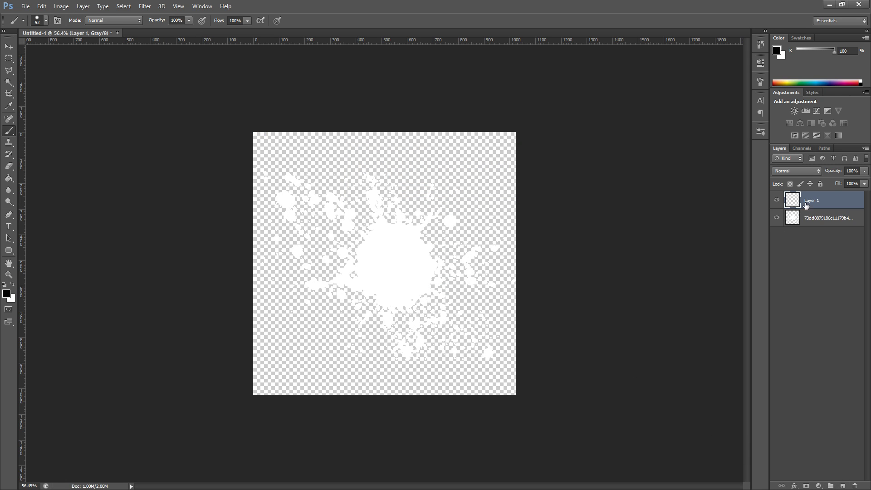
key(ctrl+bracketleft)
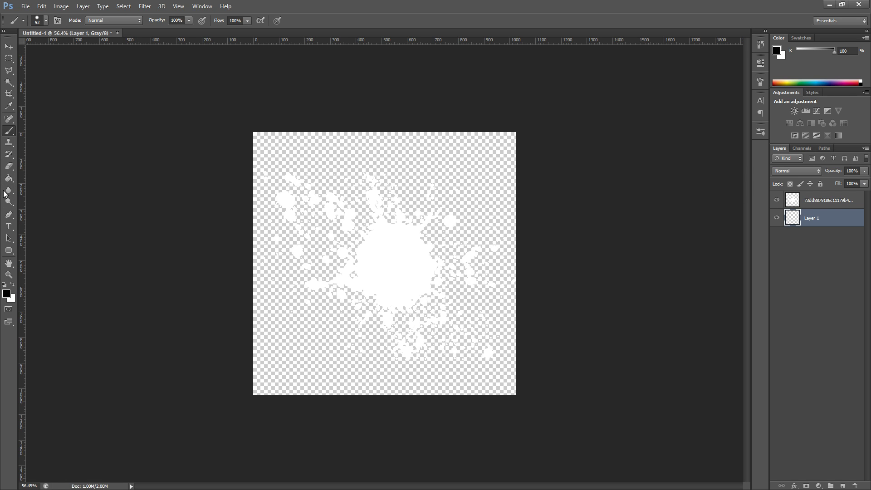
click(9, 178)
click(272, 318)
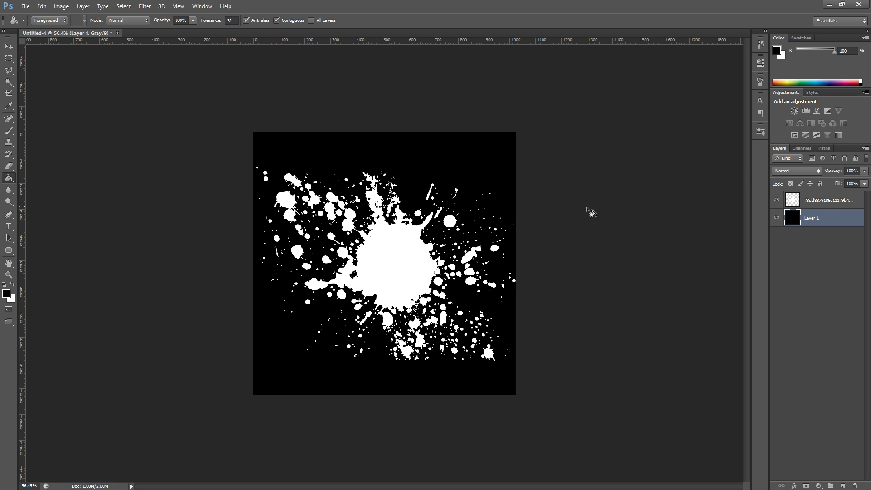
Step: Start saving the splatter document under a new name and check the available file formats
click(23, 6)
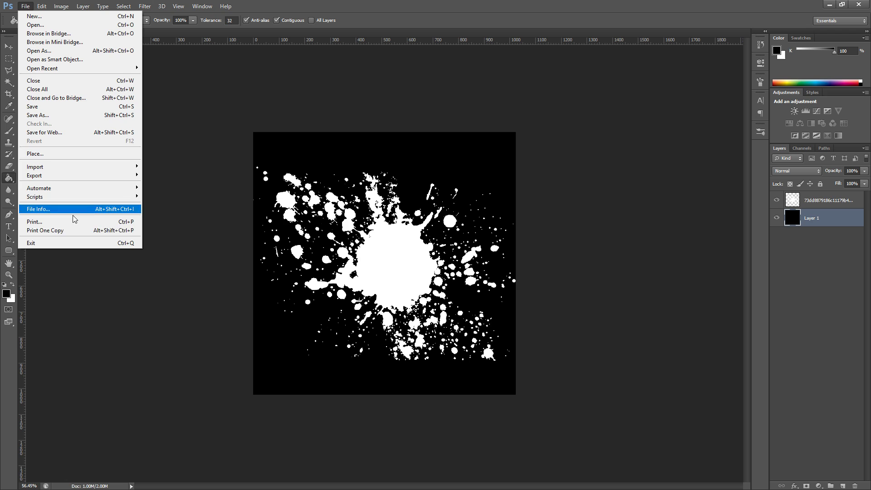
click(45, 116)
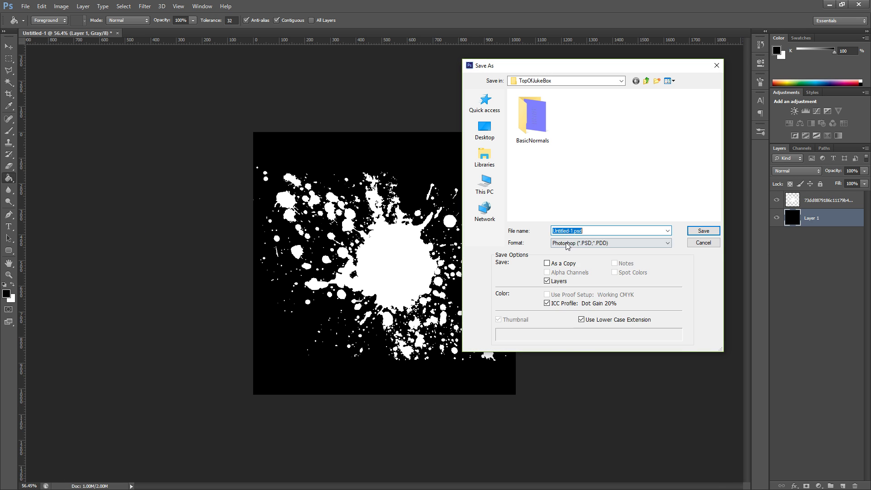
click(573, 244)
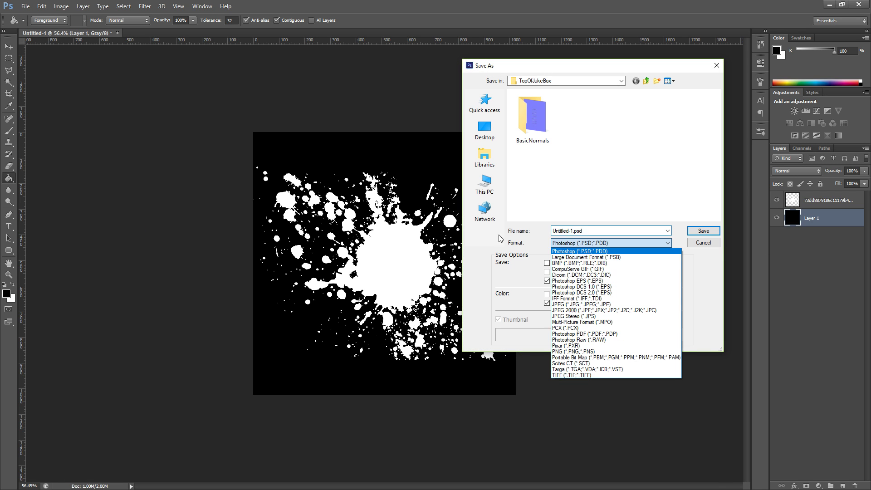
click(602, 187)
Step: In File Explorer, open Documents > Allegorithmic > Substance Painter > shelf > alphas > alphas
key(alt+Tab)
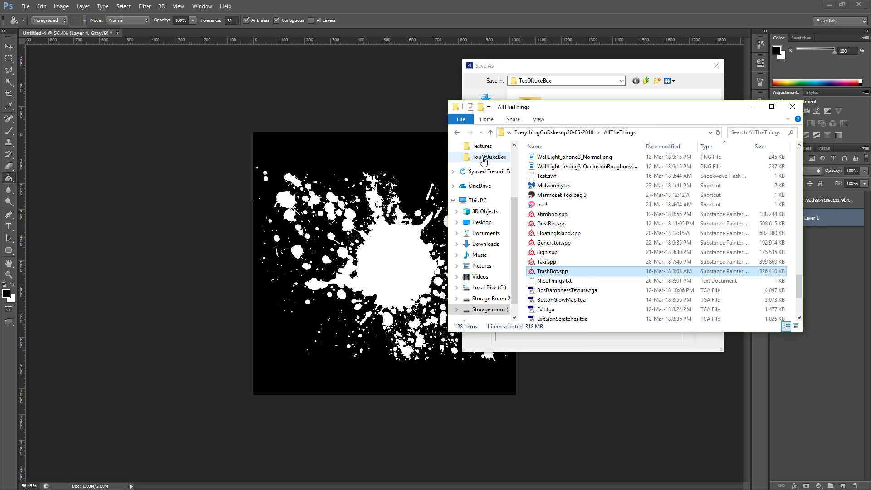
click(480, 223)
scroll(478, 218, up, 3)
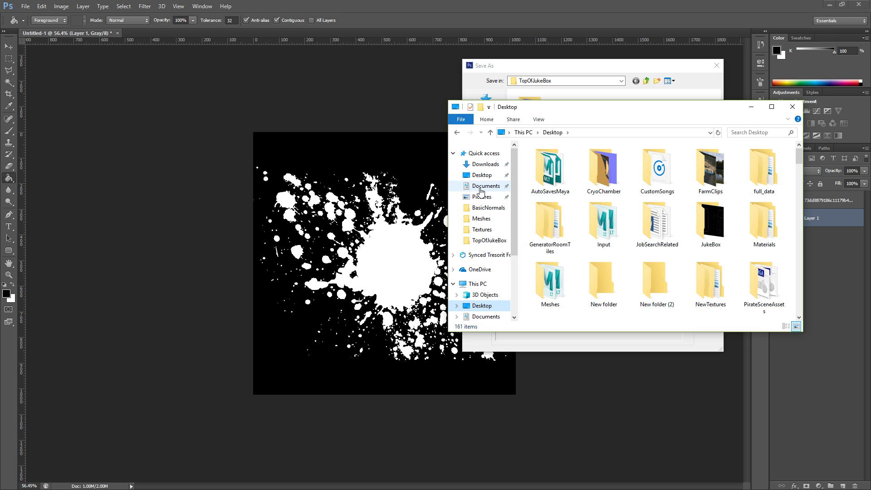
click(480, 186)
double_click(561, 217)
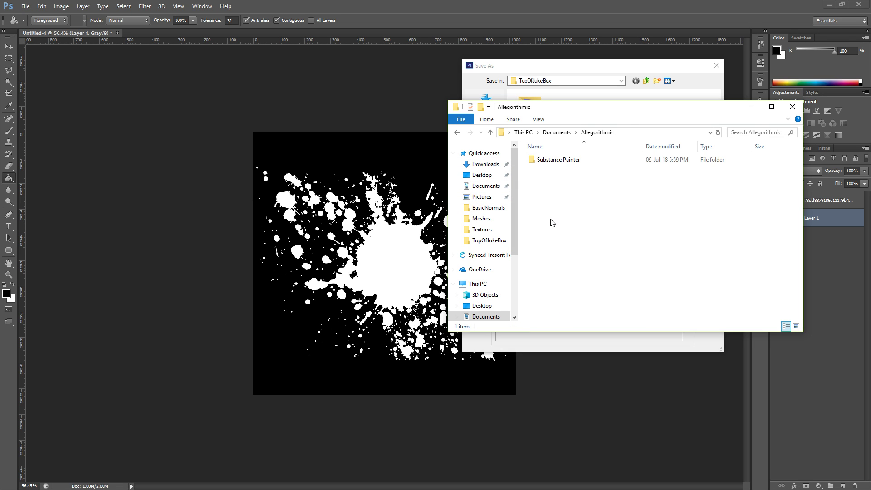
double_click(571, 160)
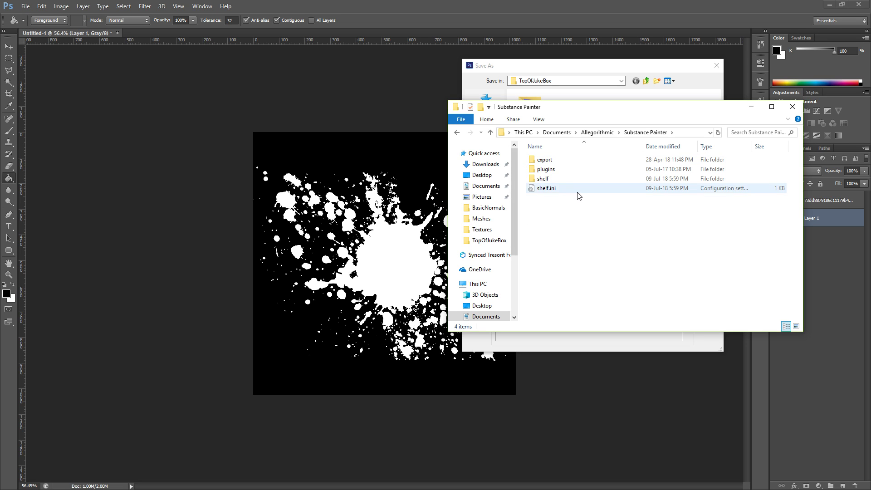
double_click(564, 179)
click(549, 161)
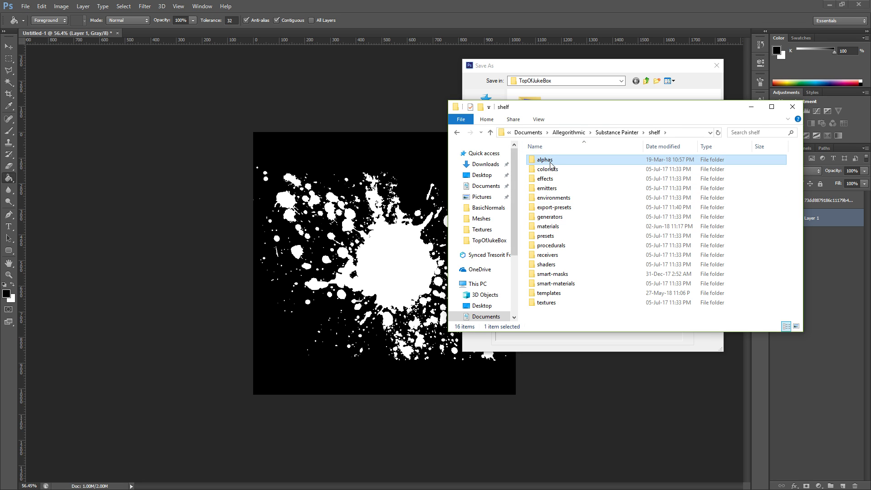
double_click(550, 164)
double_click(549, 161)
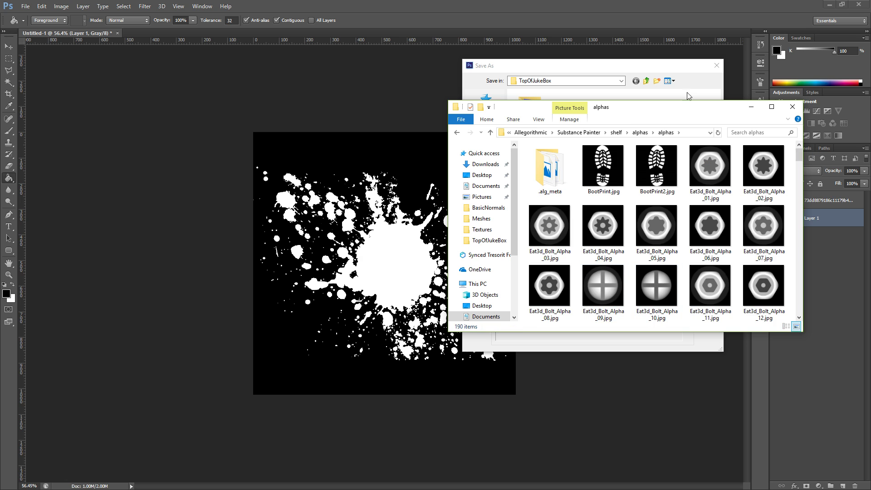
Step: Reveal the full path of the inner alphas folder in File Explorer and return to Photoshop's Save As dialog
click(648, 181)
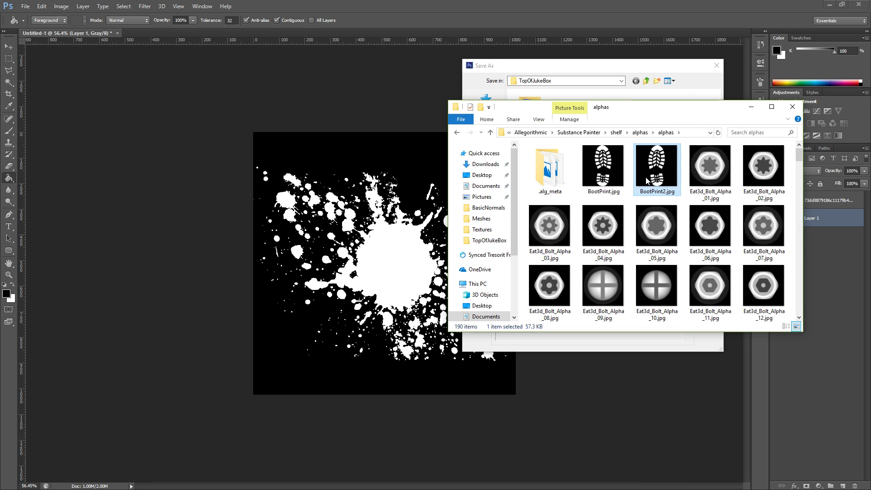
click(643, 240)
drag(584, 109, 522, 153)
click(629, 177)
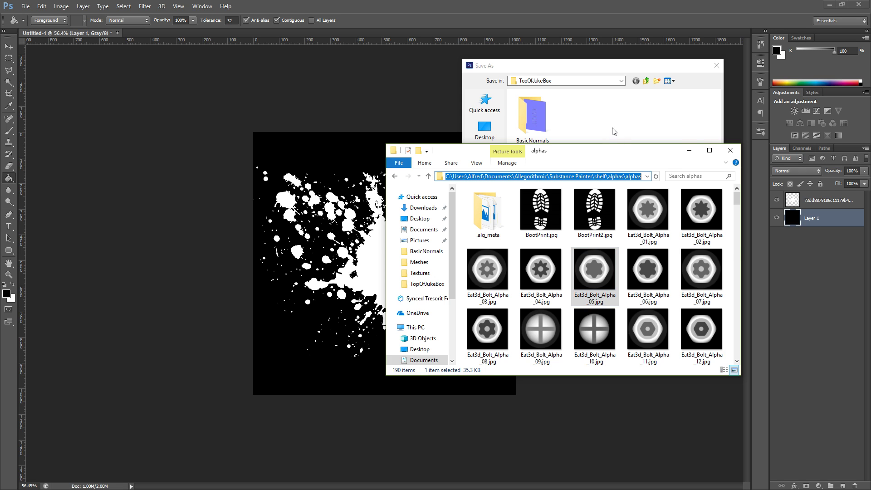
click(567, 83)
click(661, 132)
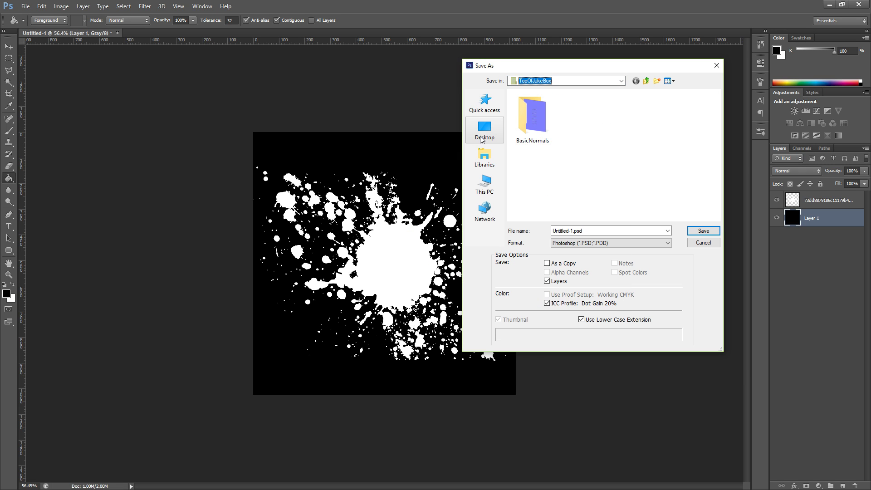
Step: Browse the save location to This PC > Documents > Allegorithmic > Substance Painter > shelf > alphas
click(483, 185)
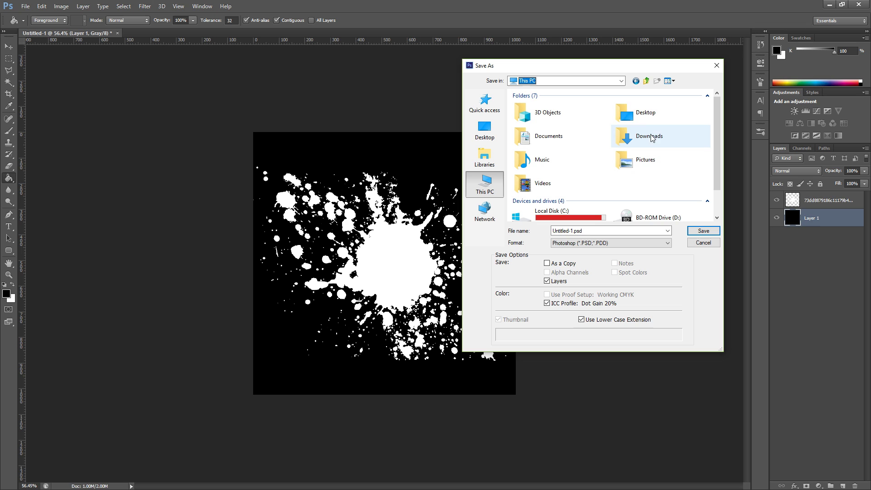
double_click(549, 139)
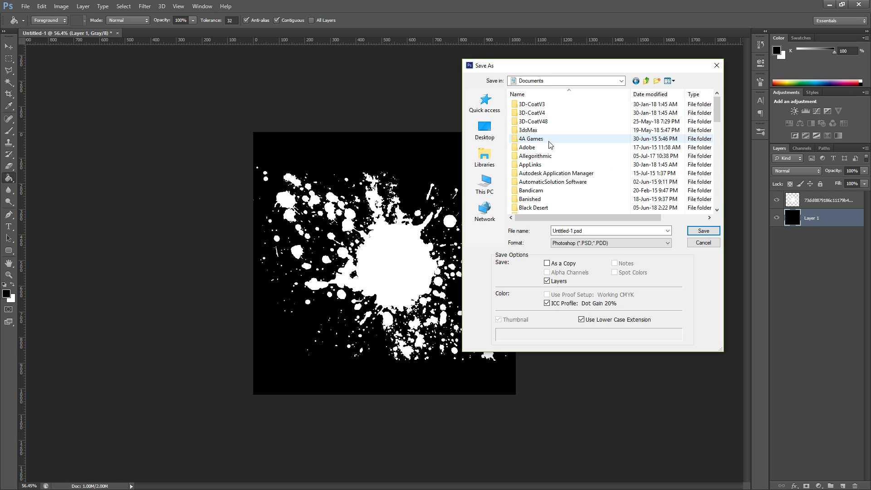
double_click(549, 155)
double_click(557, 105)
click(548, 123)
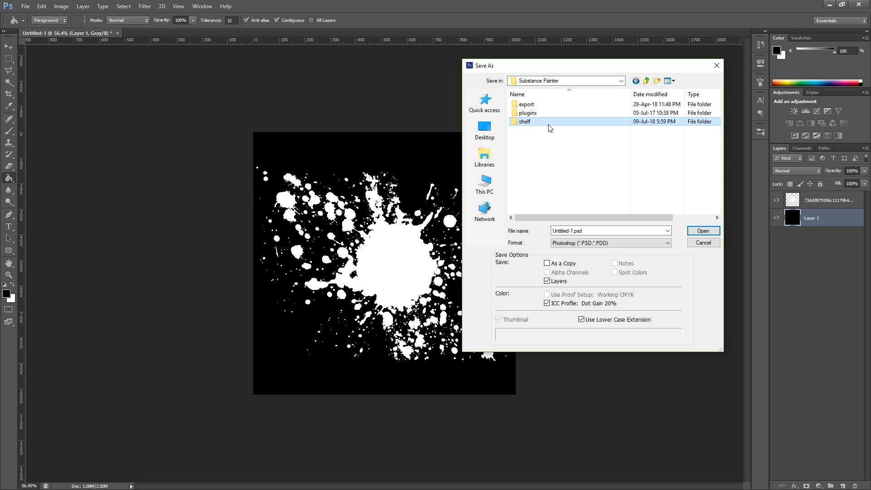
double_click(549, 122)
double_click(530, 105)
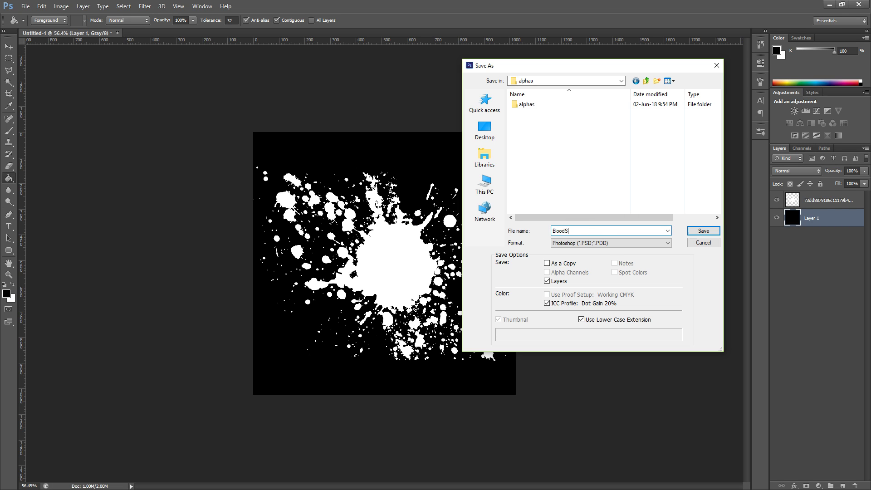
Step: Save the splatter as BloodSplatter in JPEG format in the inner alphas folder, accepting the JPEG options
click(585, 243)
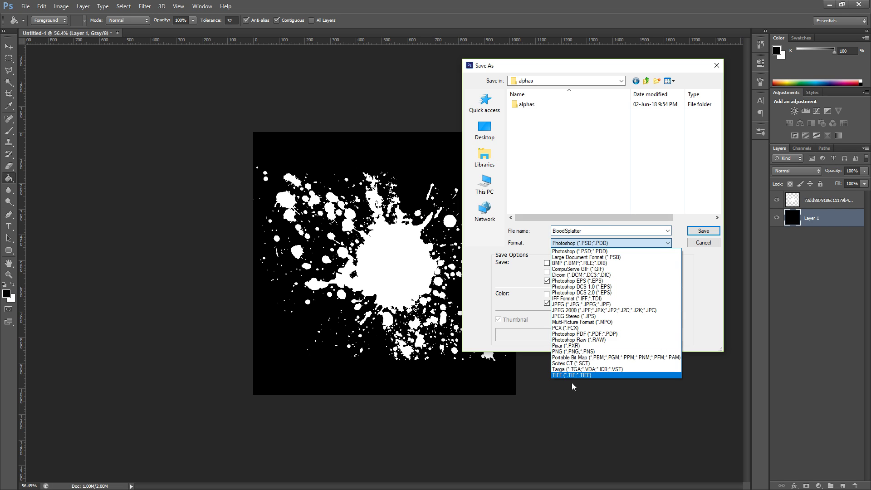
click(580, 304)
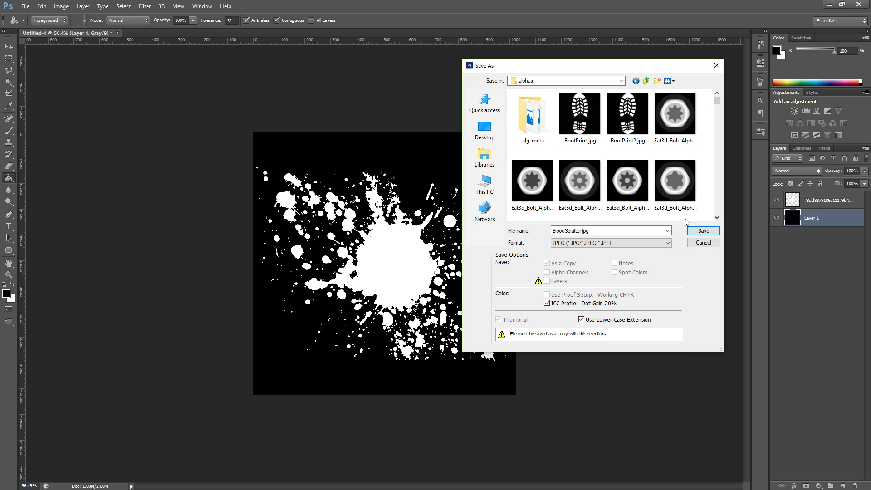
click(708, 232)
click(487, 131)
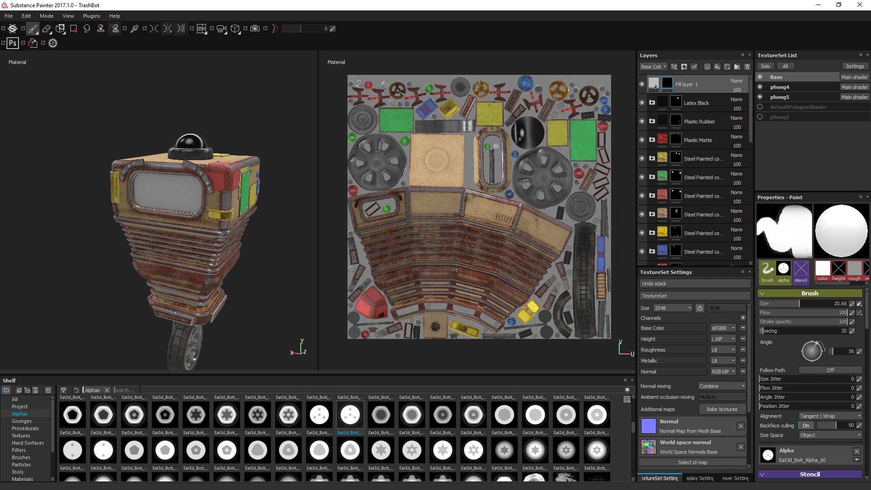
Step: Switch to Substance Painter, search the Alphas shelf for "blood" and assign the BloodSplatter alpha to the brush
text(blood)
click(72, 410)
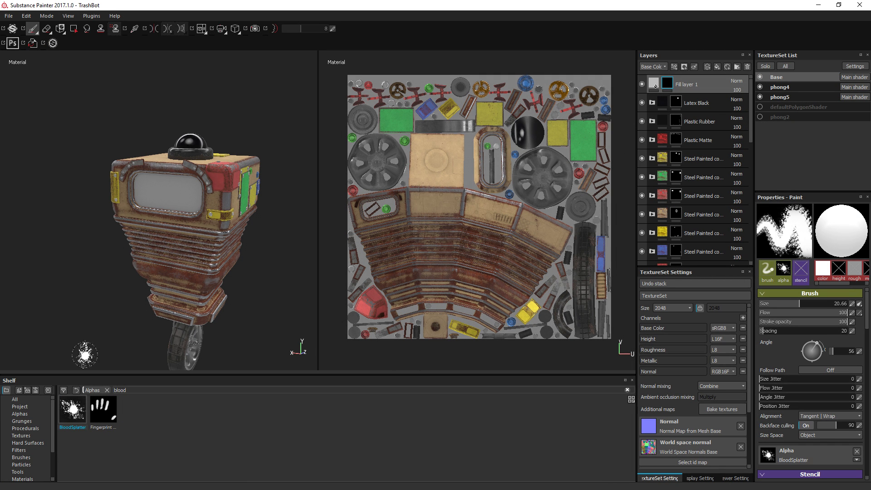
alt+drag(239, 167, 251, 173)
Step: Set Fill layer 1's base color to pure red, raise its height slightly, lower its roughness and increase its metallic value
click(655, 82)
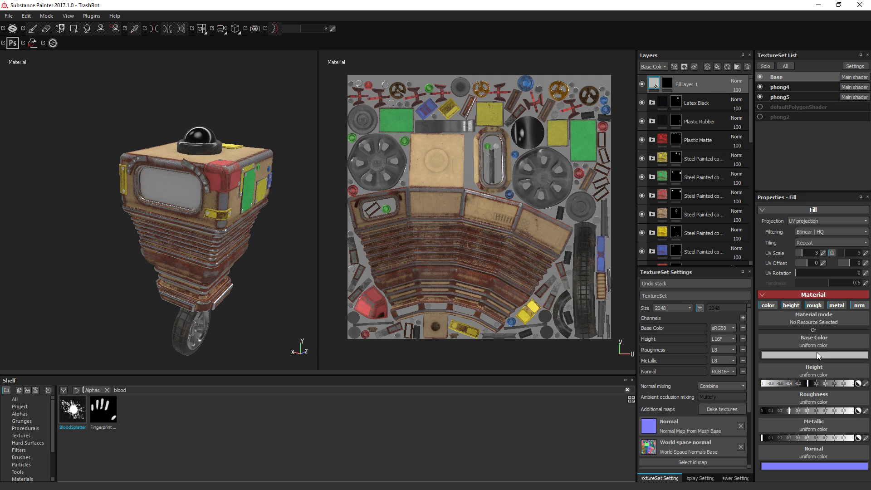
click(813, 355)
click(829, 333)
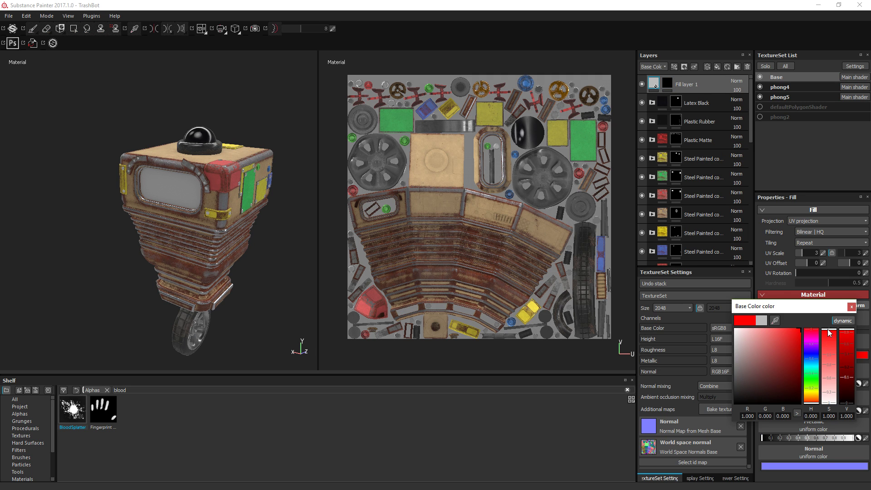
click(852, 307)
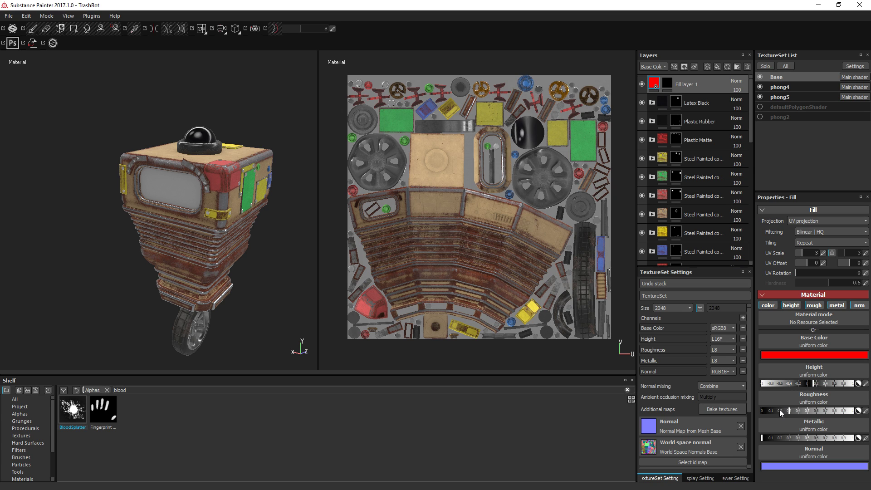
click(807, 437)
alt+drag(202, 195, 244, 196)
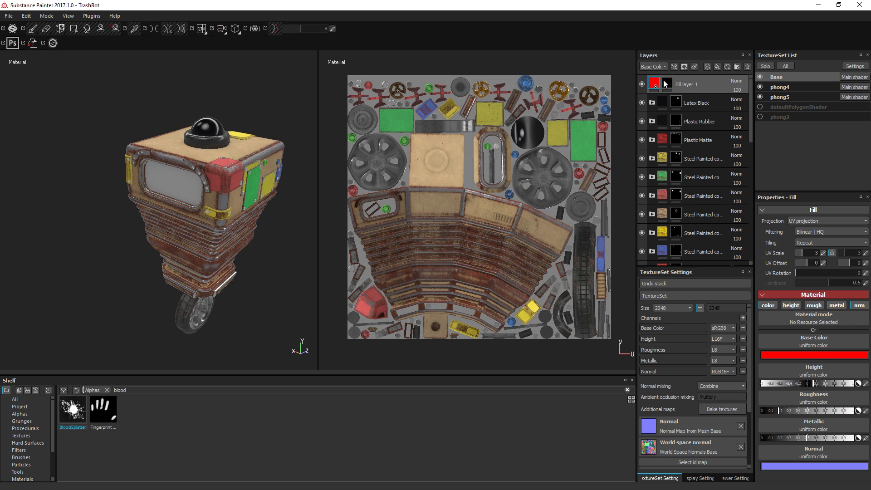
Step: Target Fill layer 1's mask for painting and set the brush size to 64.7 and the angle to 134
click(666, 84)
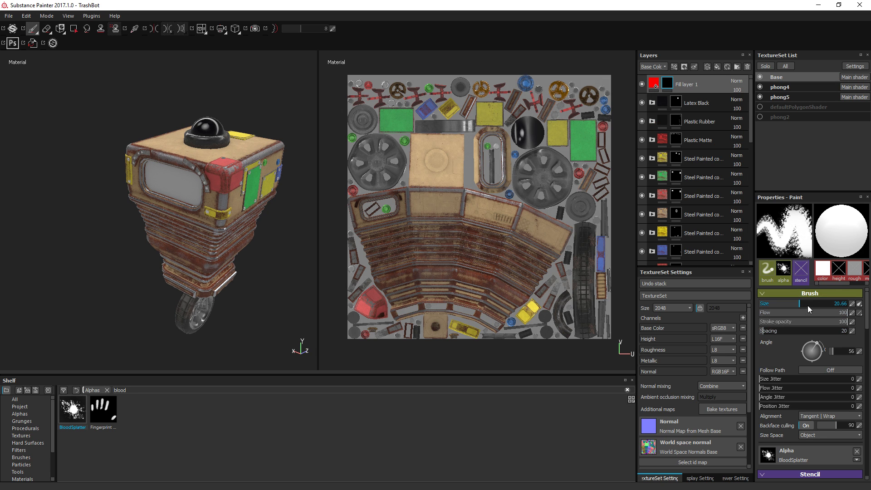
drag(808, 306, 831, 304)
click(218, 179)
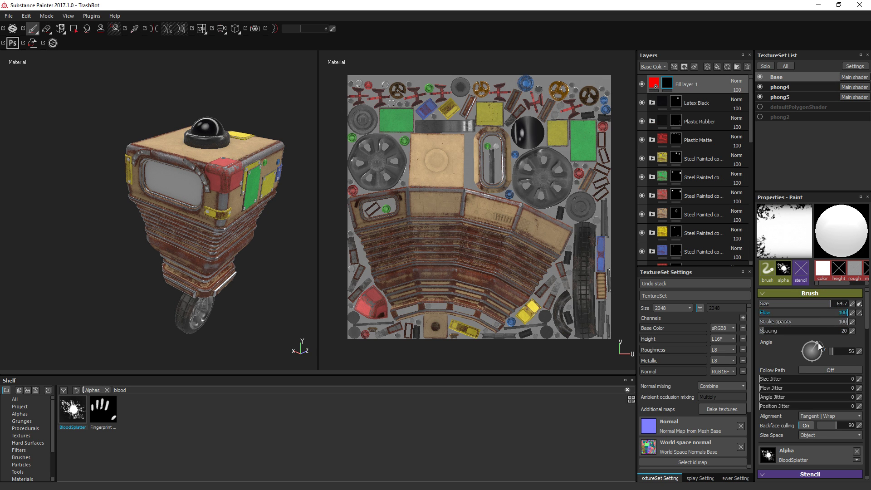
drag(817, 343, 806, 344)
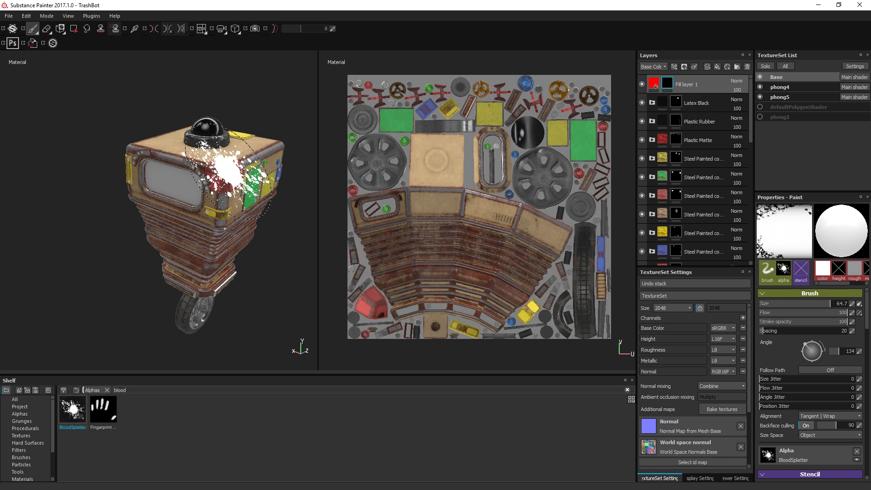
Step: Try stamping the blood splatter on the mask over the robot's upper corner and adjacent side, and undo the stamps
click(223, 171)
mouse_move(223, 171)
alt+mouse_down()
mouse_move(184, 180)
mouse_move(219, 272)
alt+mouse_up()
click(183, 181)
key(ctrl+z)
click(193, 185)
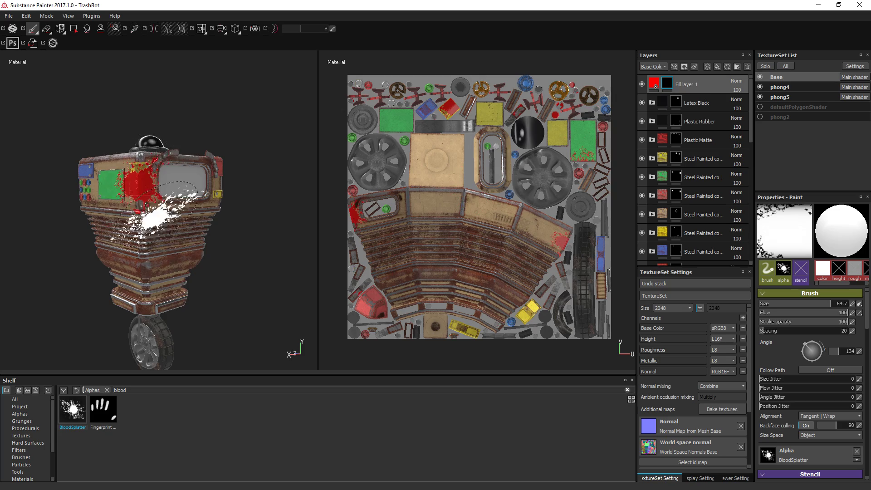
mouse_move(176, 213)
alt+mouse_down()
mouse_move(117, 261)
mouse_move(139, 191)
mouse_move(93, 227)
mouse_move(102, 250)
alt+mouse_up()
key(ctrl+z)
Step: Try single splatter stamps on other areas of the robot's body, undoing each one before placing another
alt+right_drag(103, 252, 150, 213)
alt+drag(150, 213, 180, 232)
key(ctrl+z)
click(176, 181)
key(ctrl+z)
click(119, 156)
mouse_move(236, 300)
alt+mouse_down()
mouse_move(143, 263)
mouse_move(129, 317)
mouse_move(136, 290)
mouse_move(54, 259)
mouse_move(152, 242)
alt+mouse_up()
key(ctrl+z)
click(114, 259)
key(ctrl+z)
Step: Try splatter stamps on the robot's upper body around the front panel, view them from several angles and undo them
click(150, 181)
alt+drag(150, 181, 168, 309)
scroll(177, 136, down, 3)
alt+drag(245, 208, 182, 214)
click(215, 204)
alt+drag(177, 300, 195, 289)
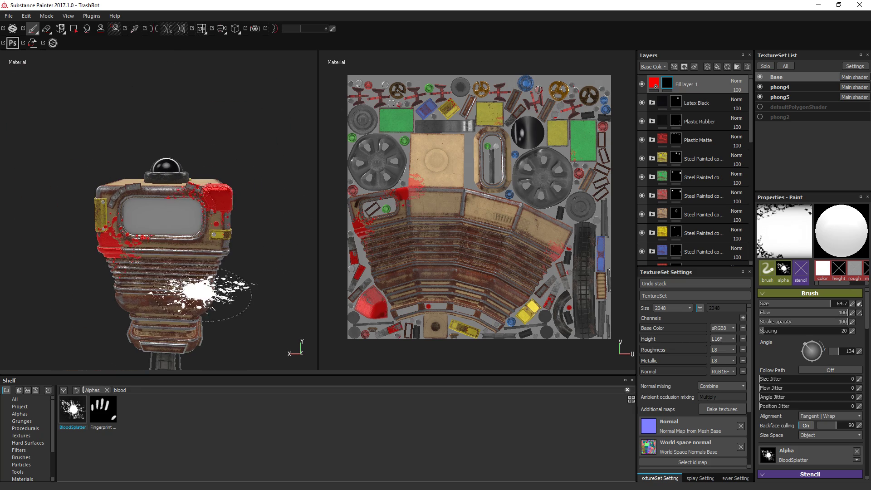
key(ctrl+z)
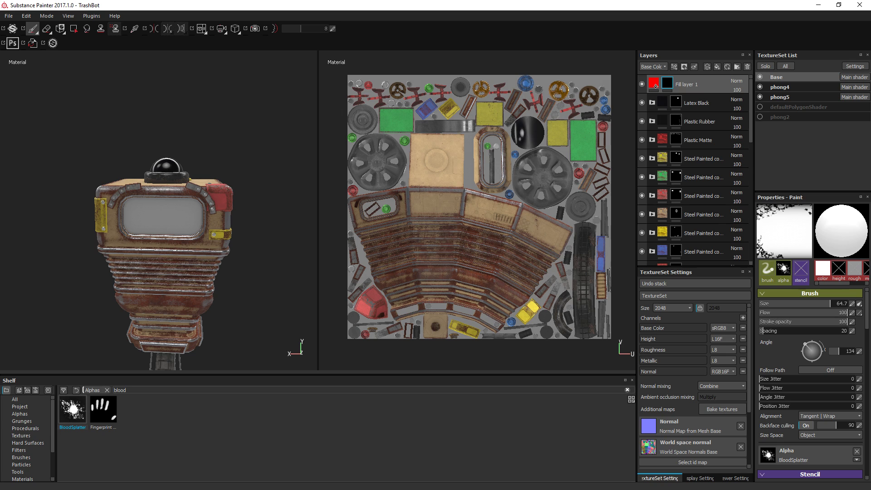